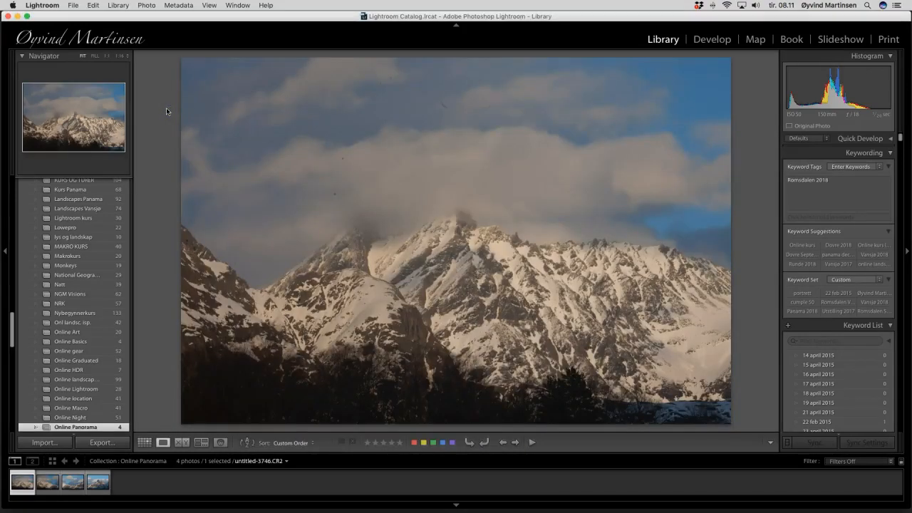
# - Look through the four mountain photos in the Online Panorama collection one by one and return to the thumbnail grid
pyautogui.press('Right')
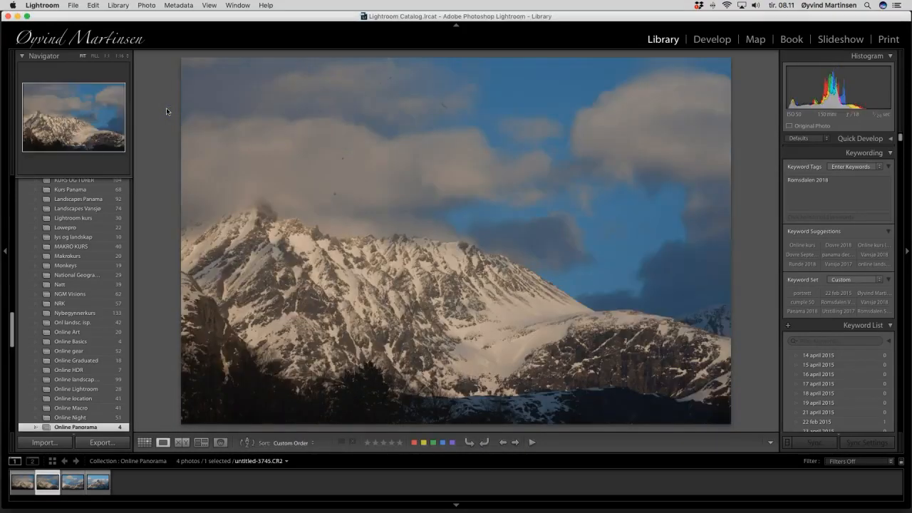
pyautogui.press('Right')
pyautogui.press('Right')
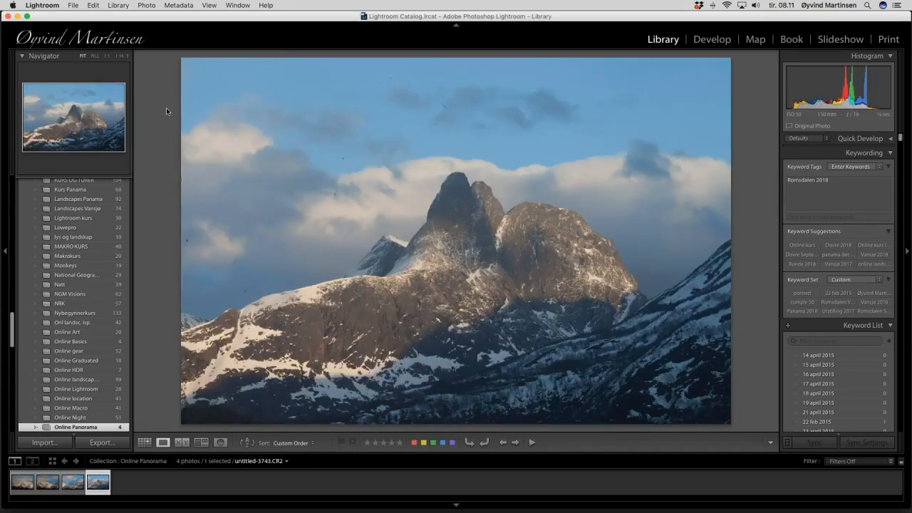
pyautogui.press('Left')
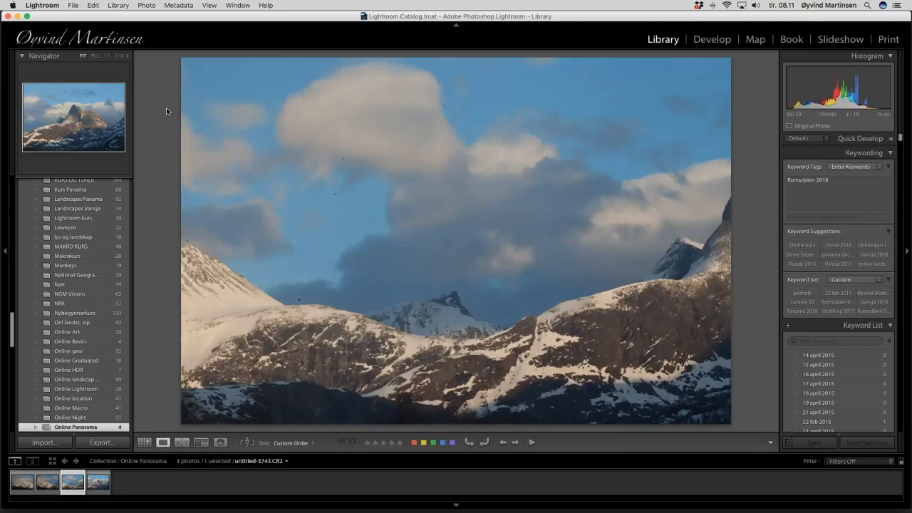
pyautogui.press('Left')
pyautogui.press('Left')
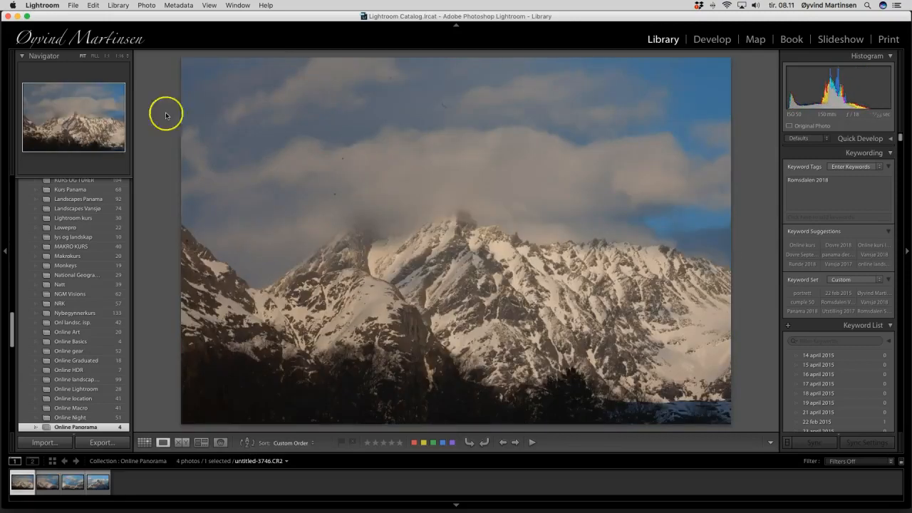
pyautogui.click(145, 442)
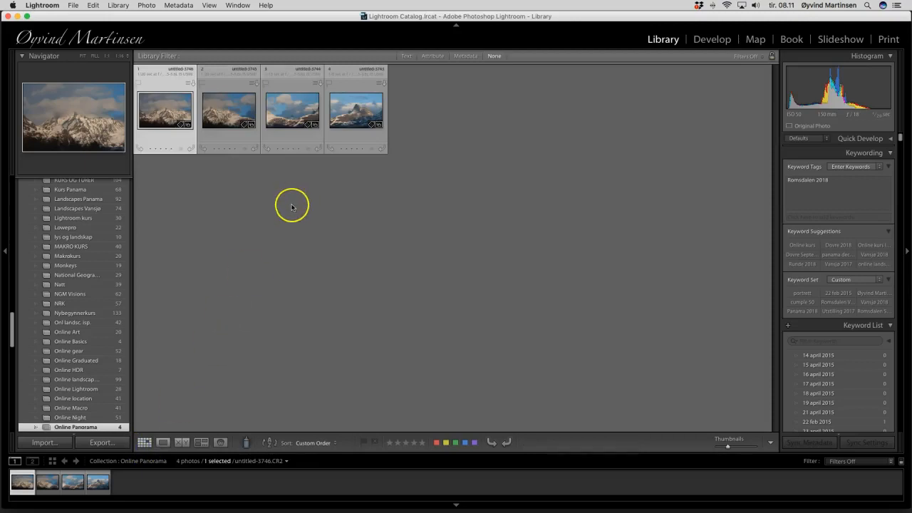
pyautogui.moveTo(194, 112); pyautogui.dragTo(318, 110)
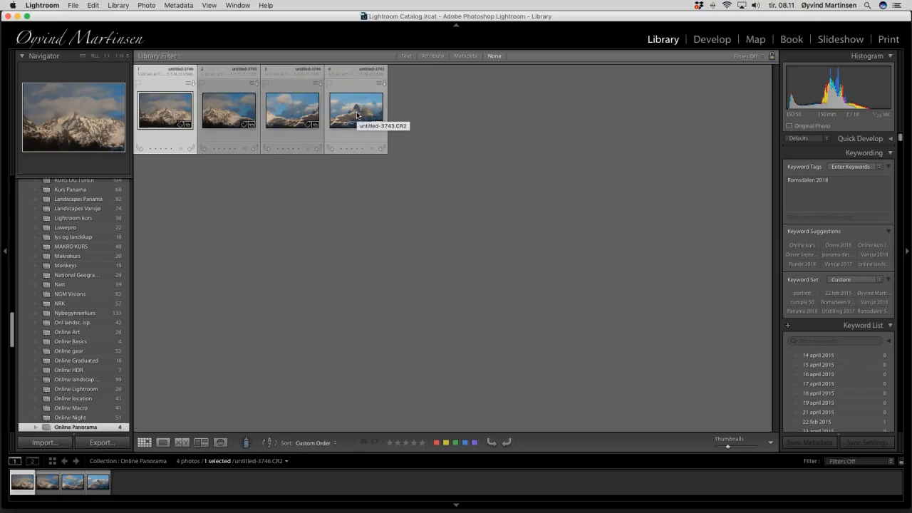
# - Select all four mountain photos and merge them into a panorama with Spherical projection, Auto Select Projection and Auto Crop enabled
pyautogui.press('super+a')
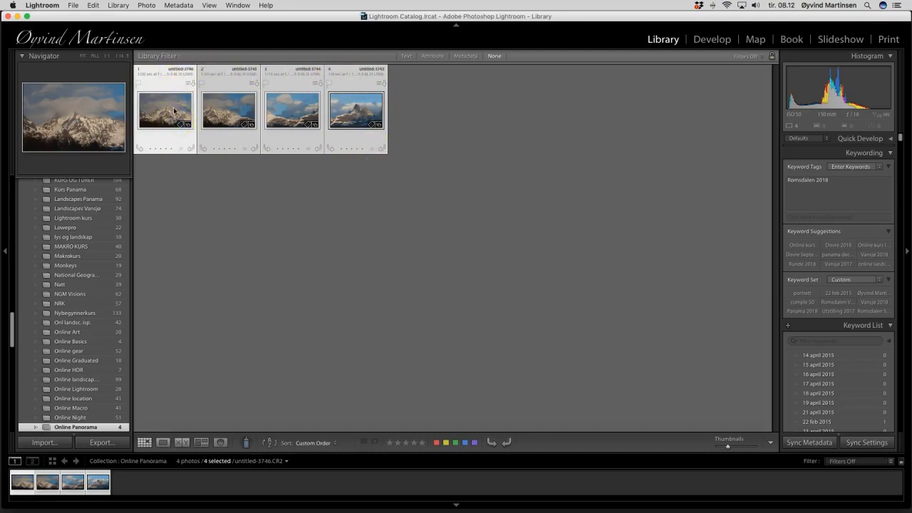
pyautogui.click(147, 7)
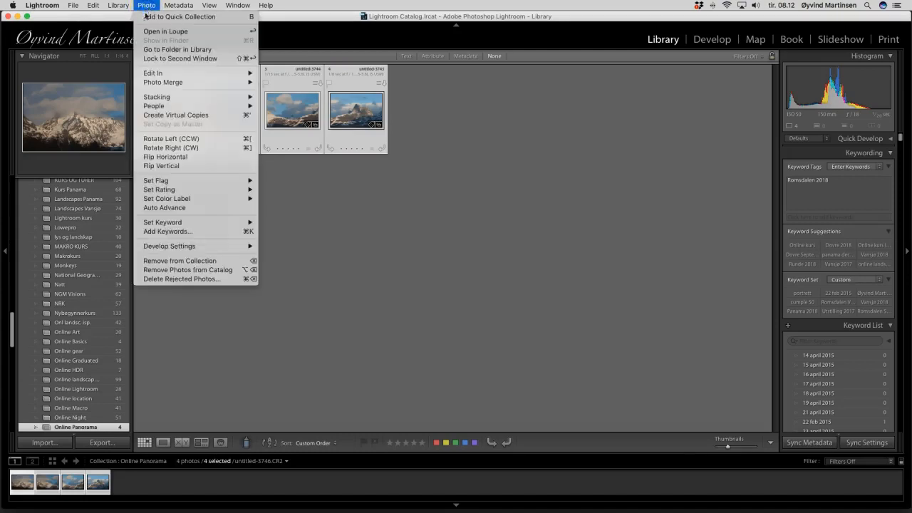
pyautogui.moveTo(160, 83)
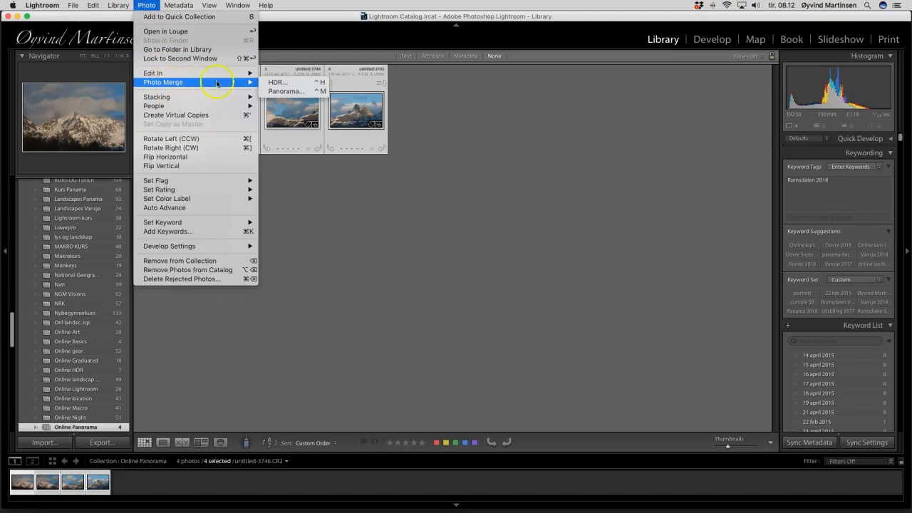
pyautogui.click(285, 92)
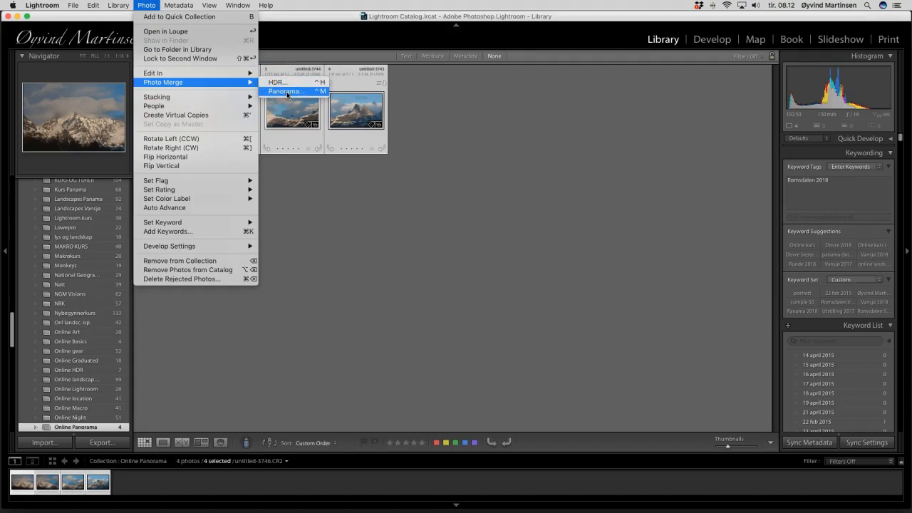
pyautogui.click(287, 94)
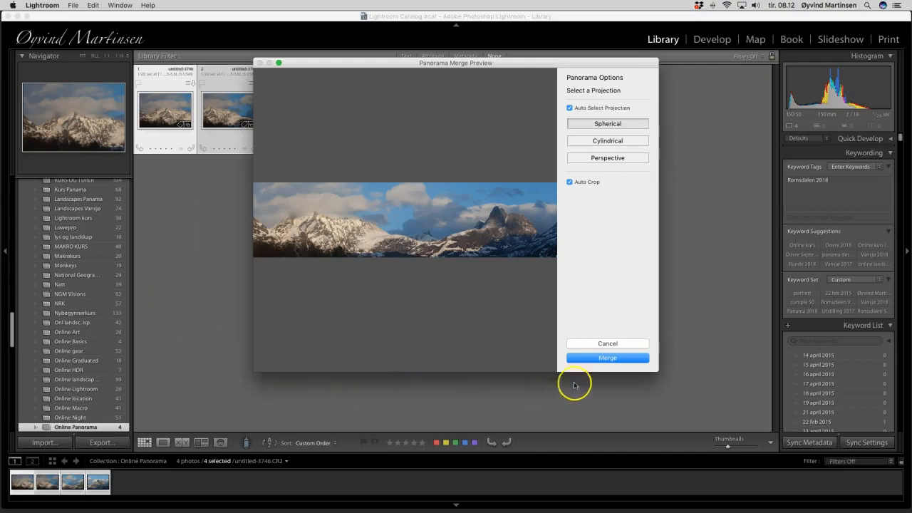
pyautogui.click(604, 360)
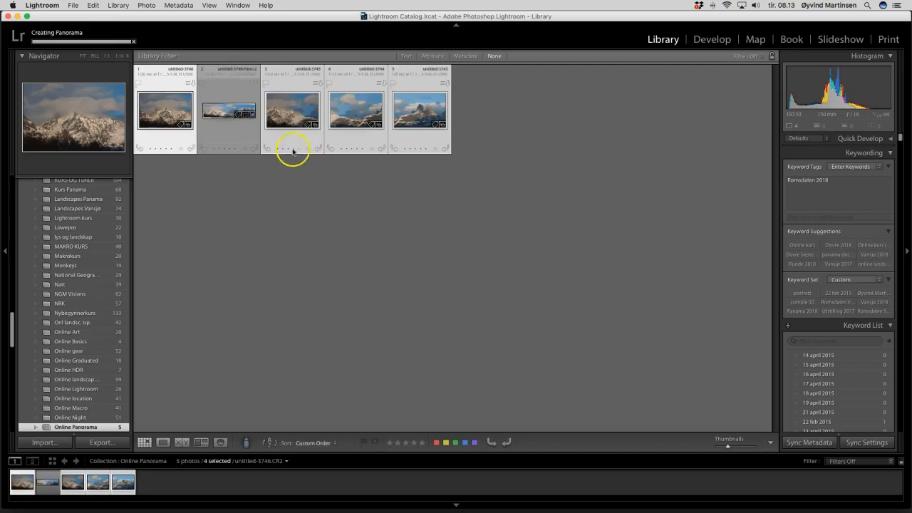
# - Open the merged panorama for developing and set Clarity to +25, Vibrance to +45 and Contrast to +28
pyautogui.doubleClick(224, 112)
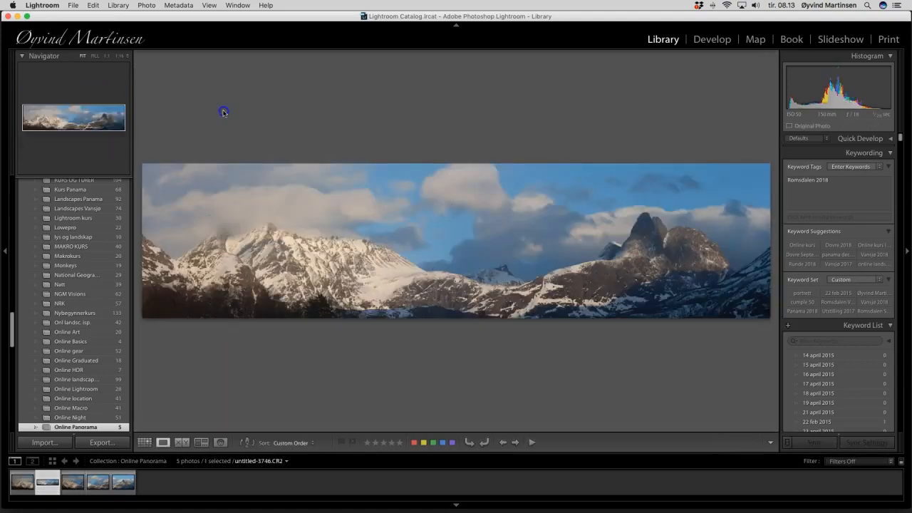
pyautogui.click(385, 357)
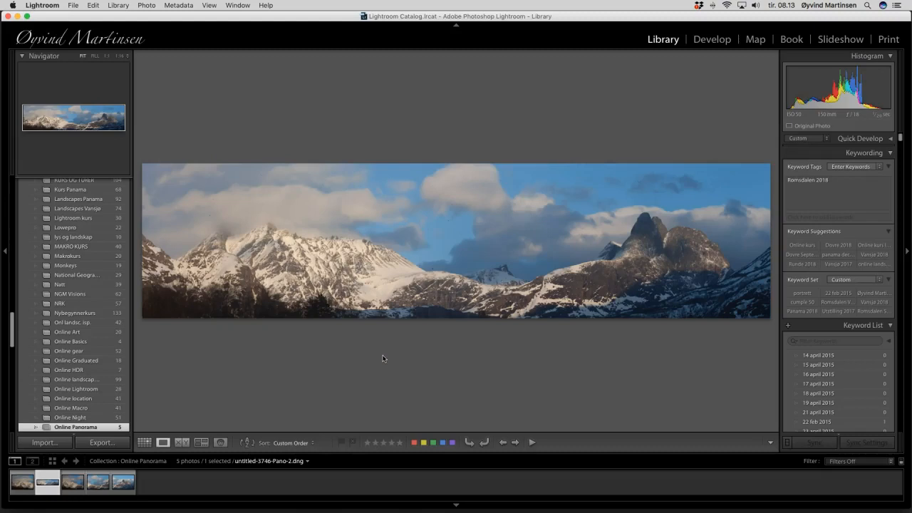
pyautogui.moveTo(384, 360)
pyautogui.mouseDown()
pyautogui.moveTo(470, 301)
pyautogui.moveTo(482, 282)
pyautogui.moveTo(531, 278)
pyautogui.moveTo(589, 224)
pyautogui.moveTo(632, 198)
pyautogui.mouseUp()
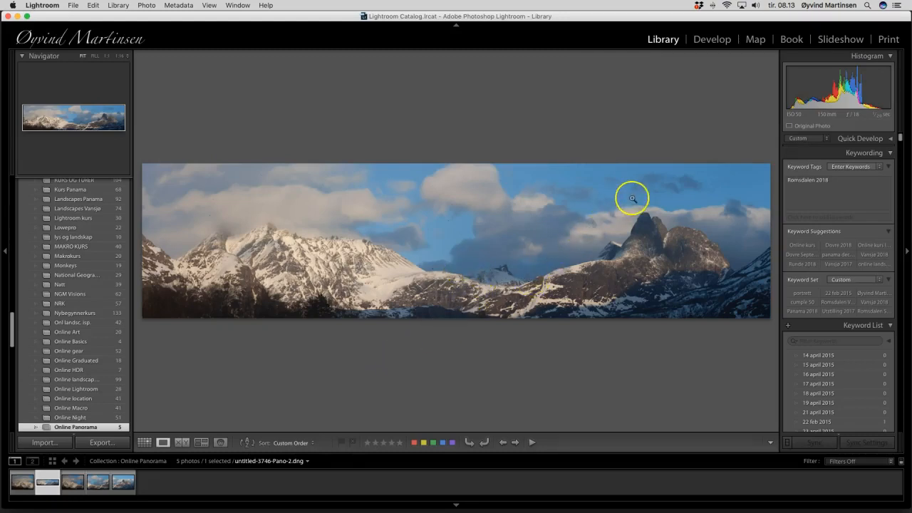
pyautogui.click(710, 42)
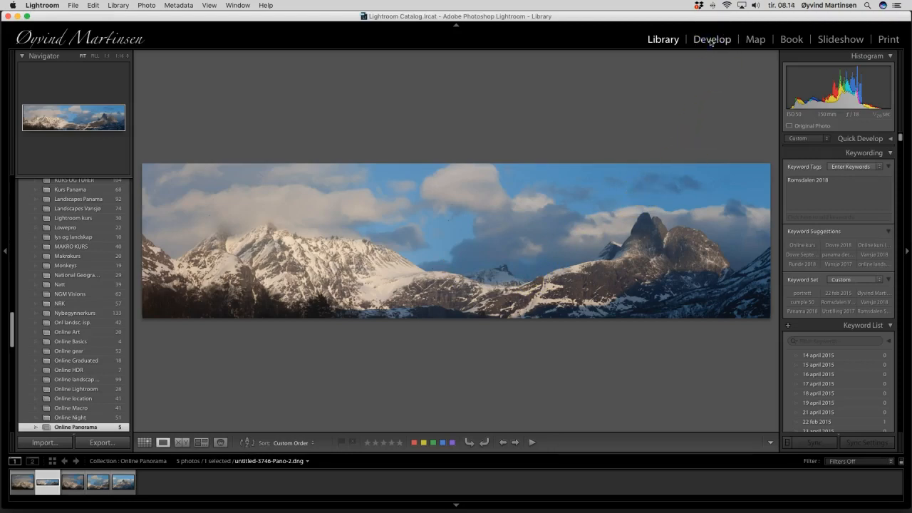
pyautogui.moveTo(823, 306); pyautogui.dragTo(843, 317)
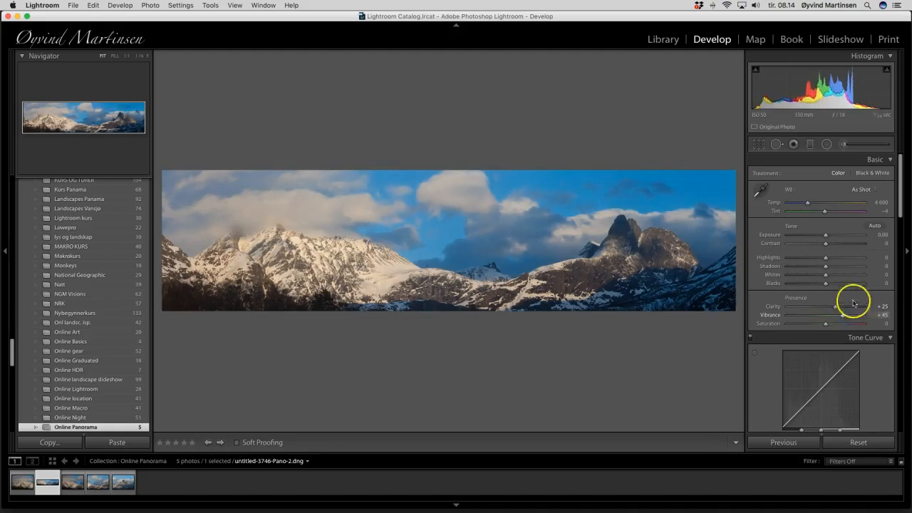
pyautogui.moveTo(826, 245); pyautogui.dragTo(837, 245)
# - Sharpen the panorama with Amount 57, Radius 1.1 and Masking 40, previewing the mask while adjusting it
pyautogui.scroll(-10, 826, 260)
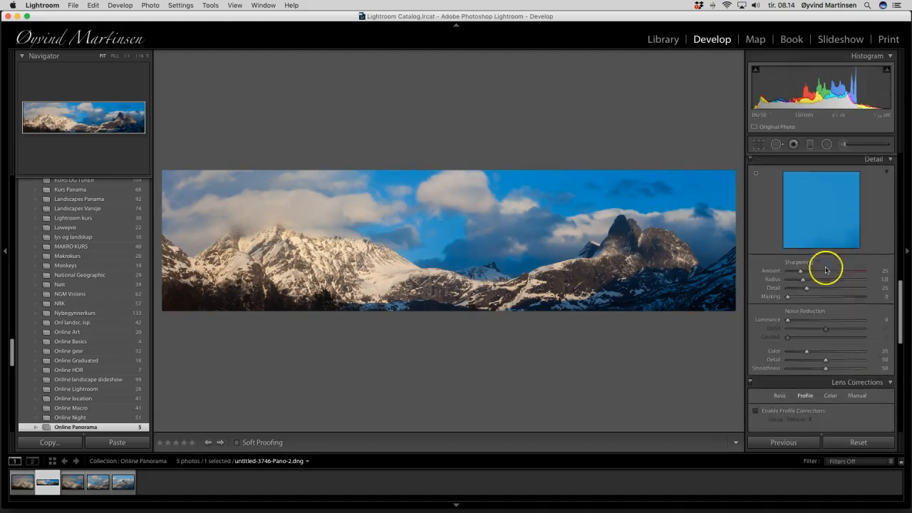
pyautogui.moveTo(799, 271); pyautogui.dragTo(788, 298)
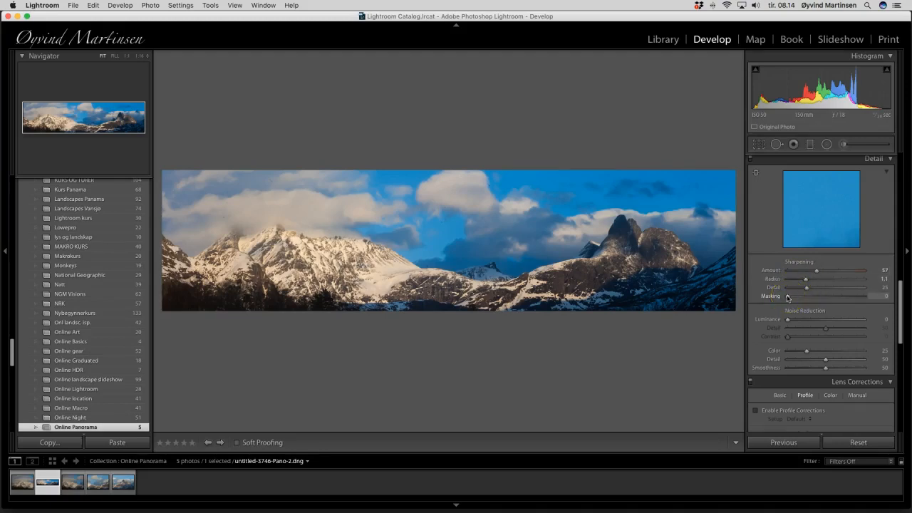
pyautogui.press('alt')
pyautogui.moveTo(787, 297); pyautogui.dragTo(818, 299)
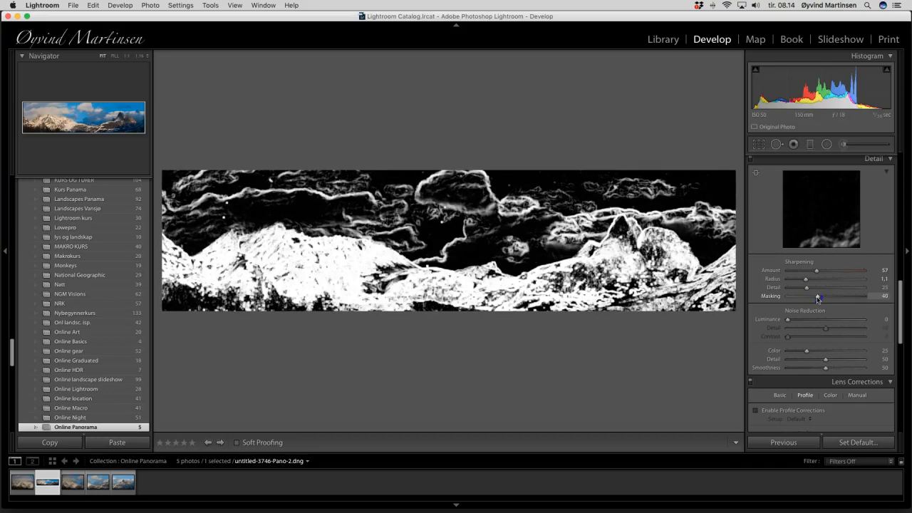
pyautogui.moveTo(818, 299); pyautogui.dragTo(818, 299)
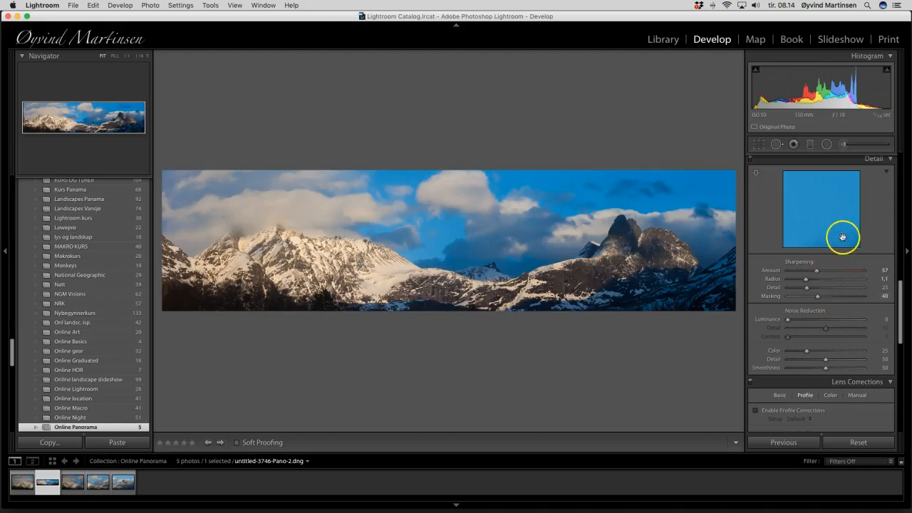
# - Set the panorama's Shadows to +27 and its Contrast to +36
pyautogui.scroll(10, 842, 237)
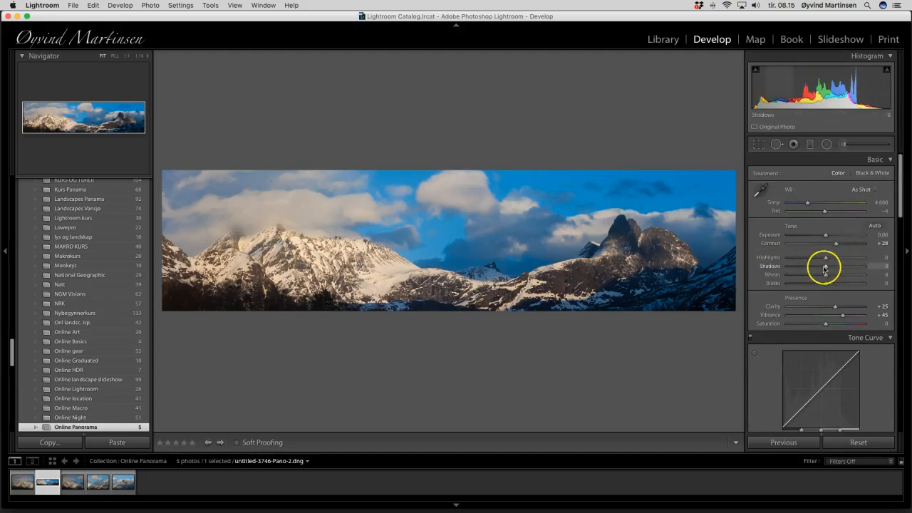
pyautogui.moveTo(824, 268); pyautogui.dragTo(882, 267)
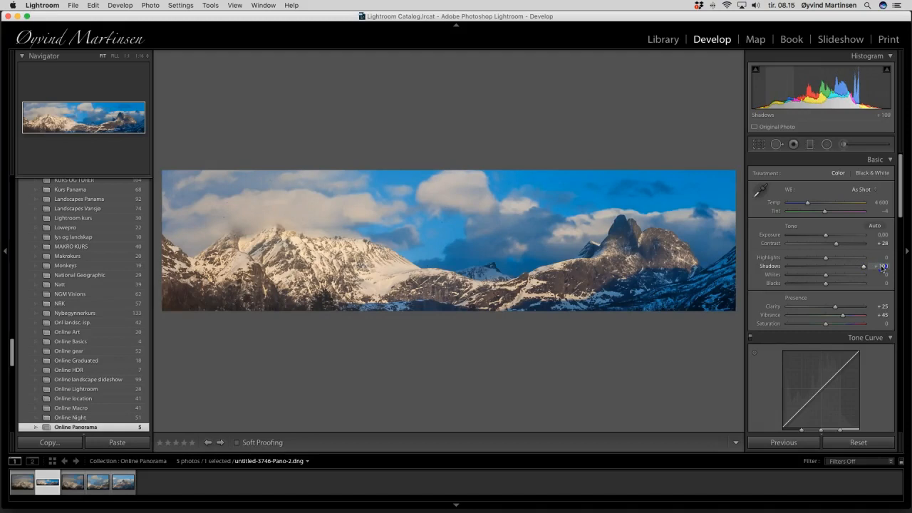
pyautogui.moveTo(863, 268); pyautogui.dragTo(837, 244)
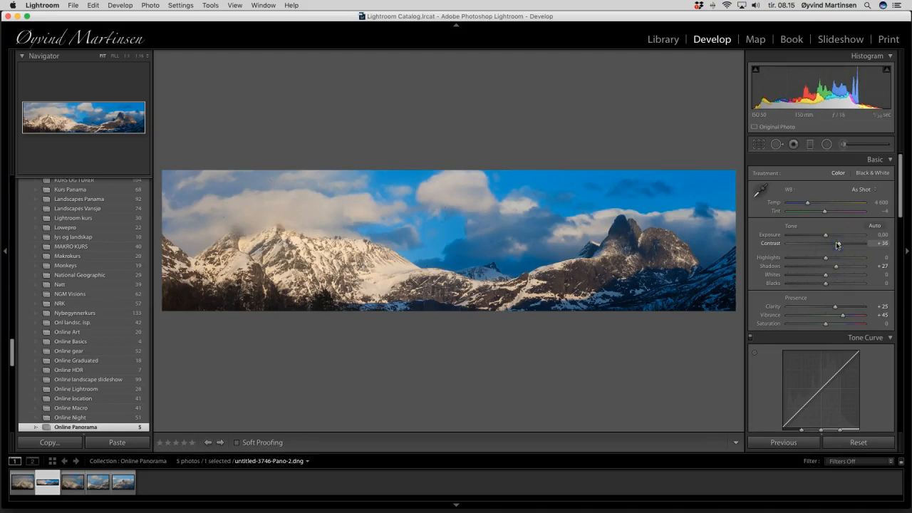
pyautogui.moveTo(837, 244); pyautogui.dragTo(838, 244)
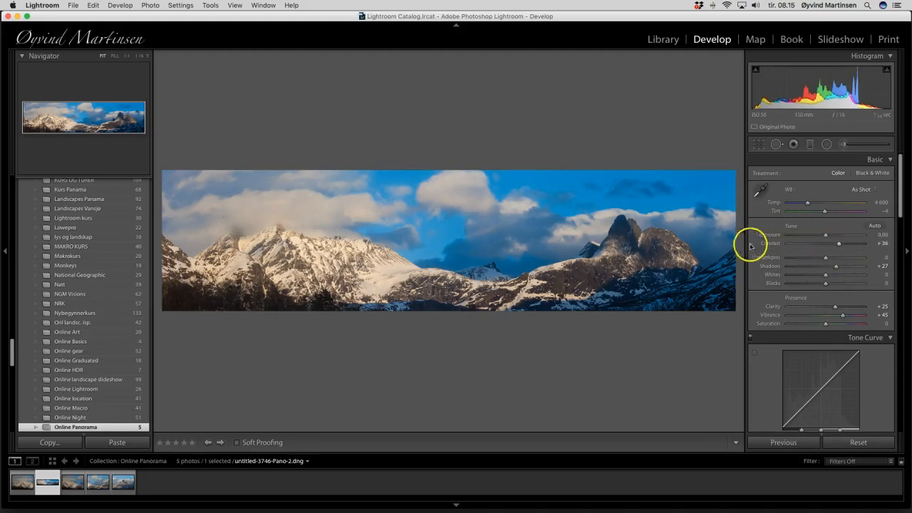
# - Remove four dust spots from the clouds and blue sky with the Spot Removal tool in Heal mode at size 12
pyautogui.click(445, 210)
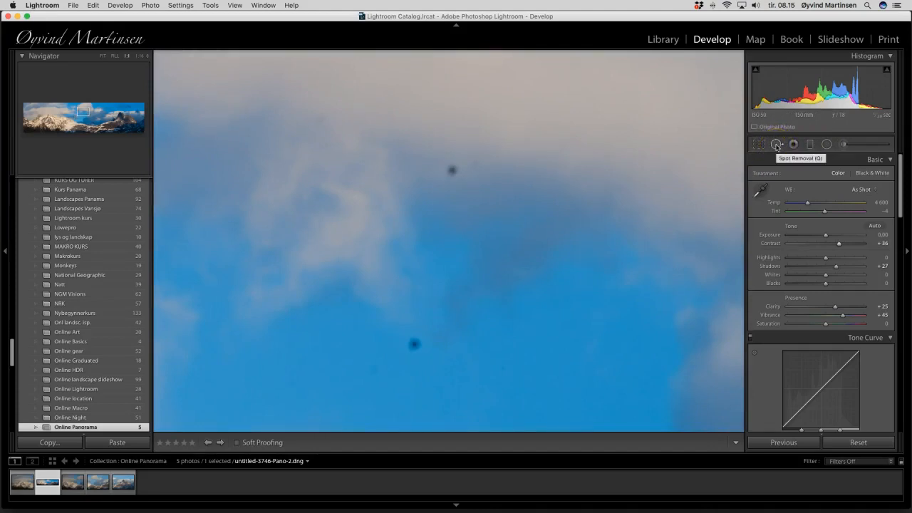
pyautogui.click(777, 145)
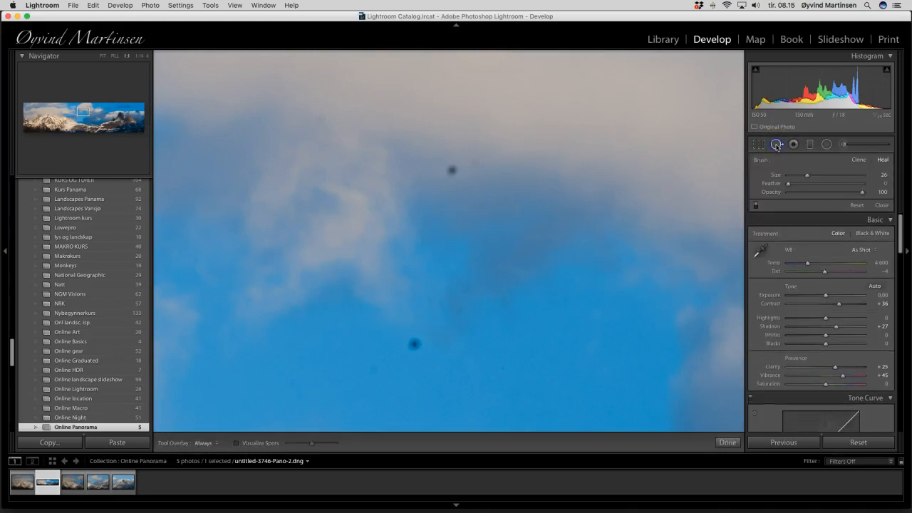
pyautogui.scroll(-3, 452, 169)
pyautogui.moveTo(798, 175)
pyautogui.mouseDown()
pyautogui.moveTo(812, 176)
pyautogui.moveTo(798, 177)
pyautogui.mouseUp()
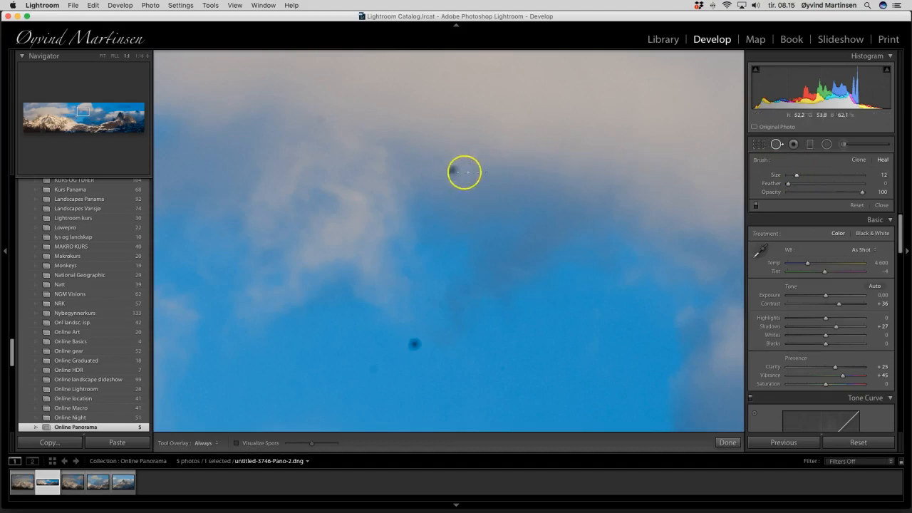
pyautogui.scroll(5, 454, 171)
pyautogui.click(451, 170)
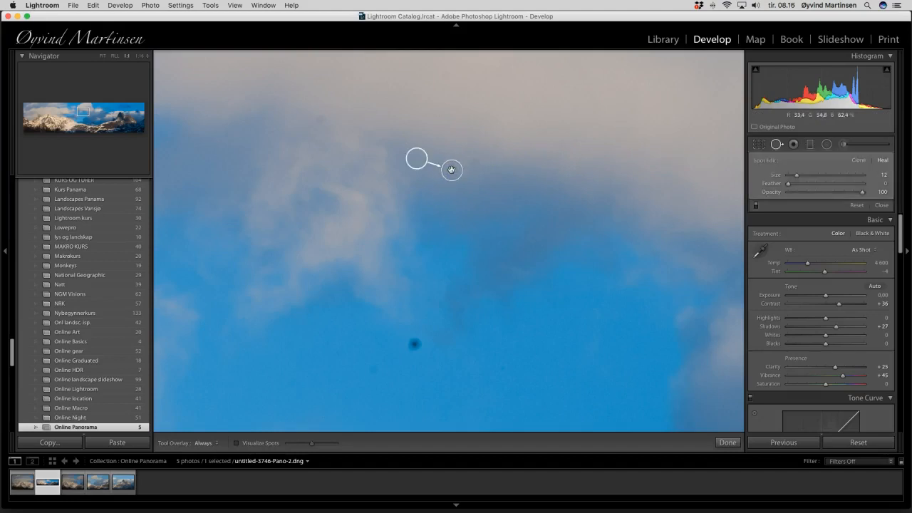
pyautogui.click(320, 119)
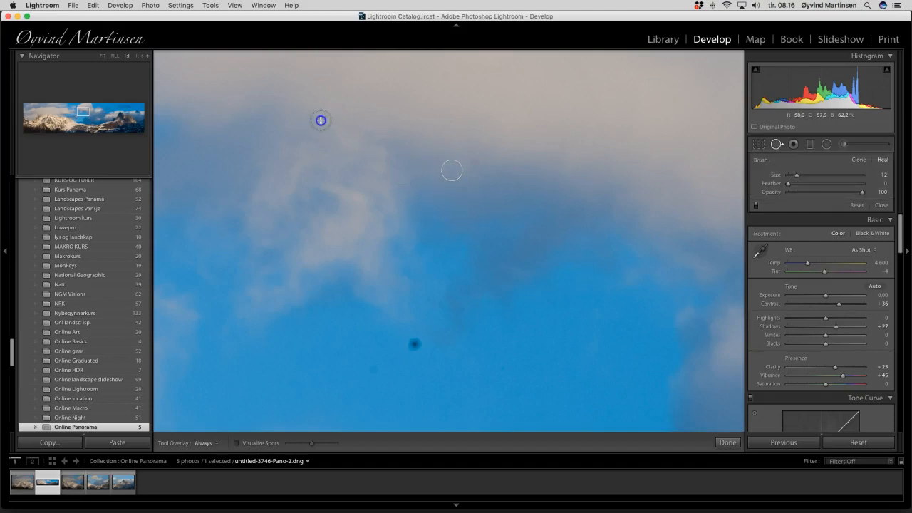
pyautogui.click(474, 161)
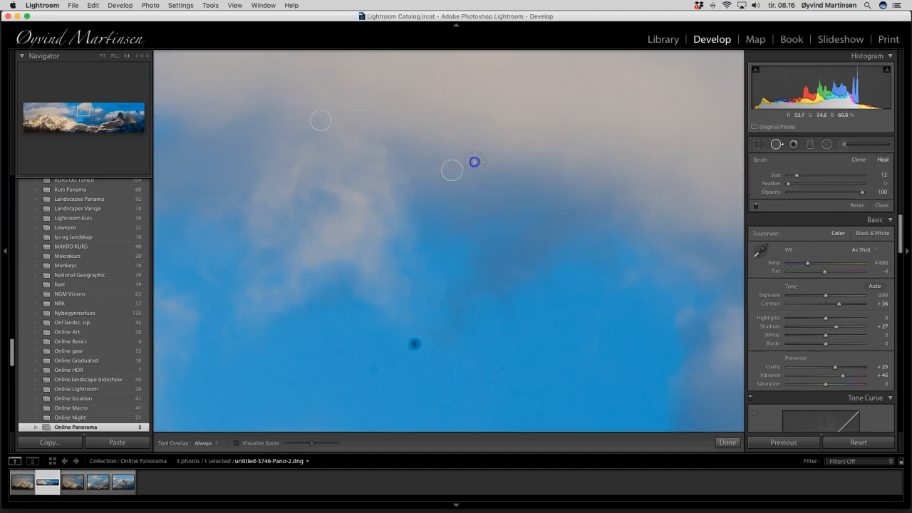
pyautogui.click(413, 345)
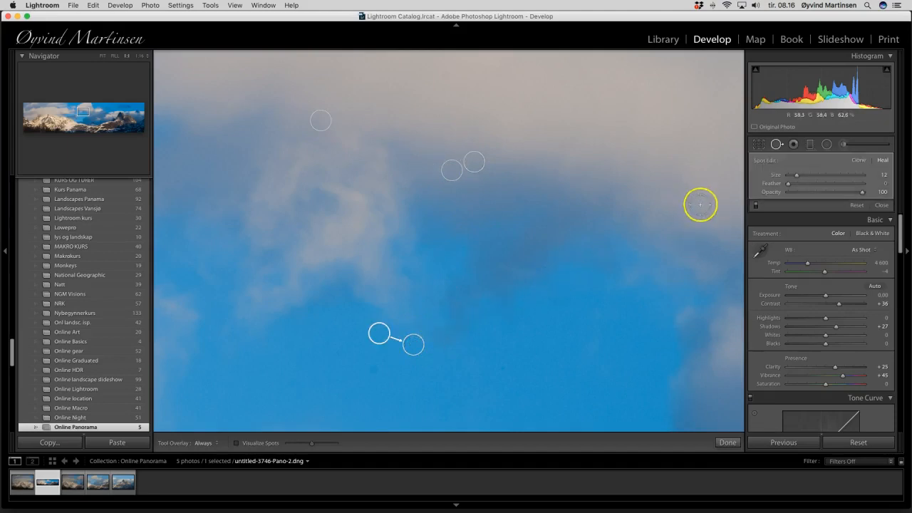
pyautogui.click(882, 205)
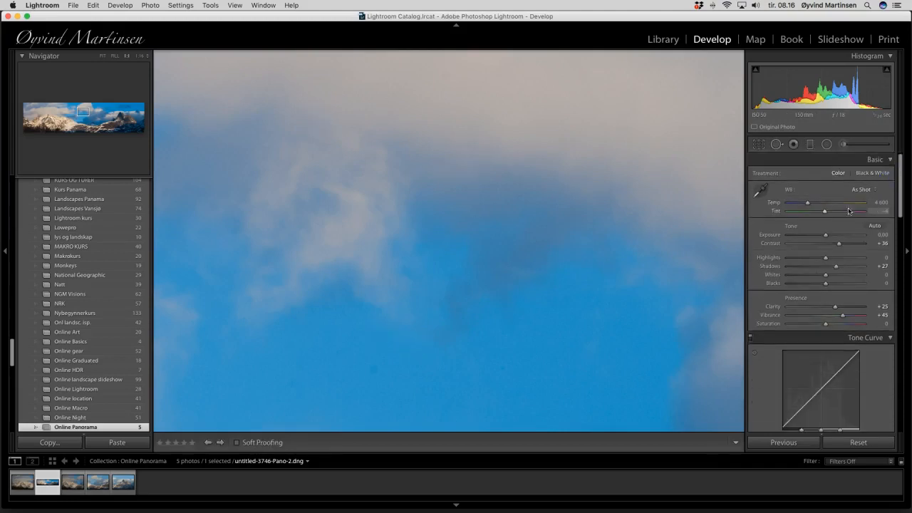
pyautogui.click(462, 193)
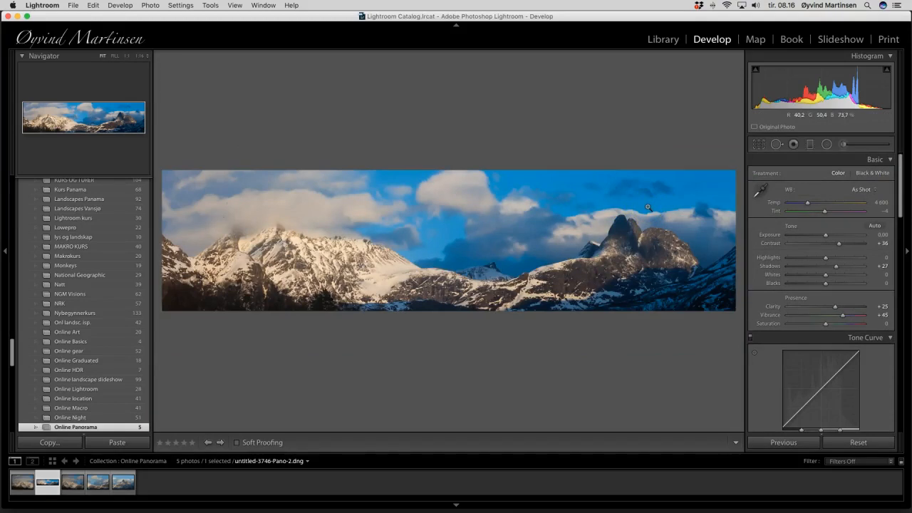
# - Review the edited panorama on a blacked-out background, both with the side panels hidden and with the workspace layout restored
pyautogui.hotkey('shift', 'Tab')
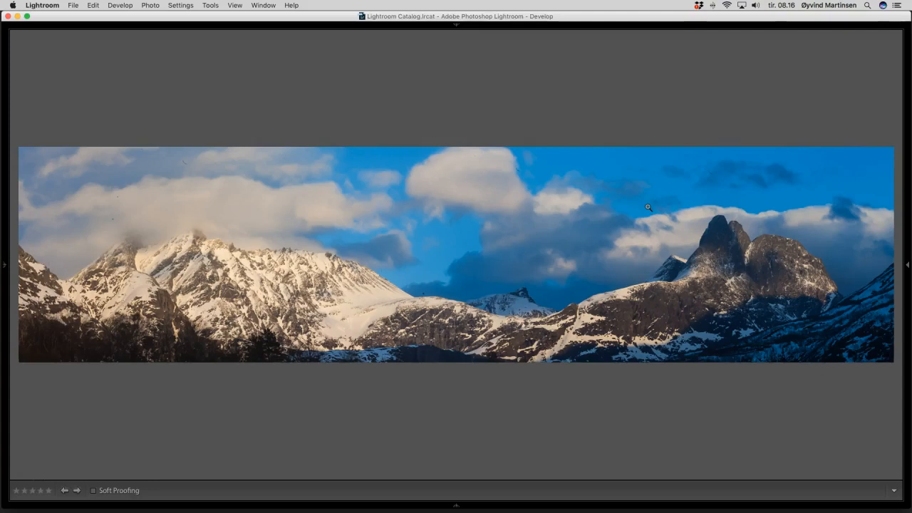
pyautogui.press('l')
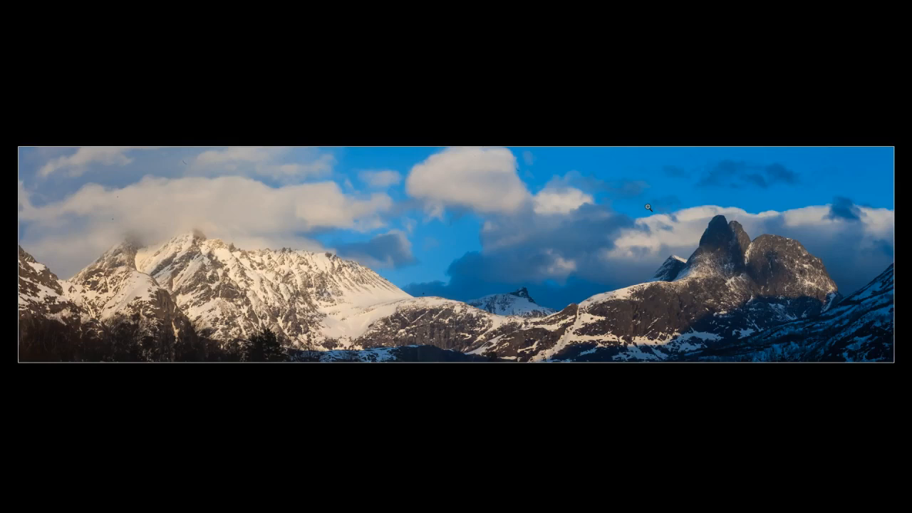
pyautogui.hotkey('shift', 'Tab')
pyautogui.press('l')
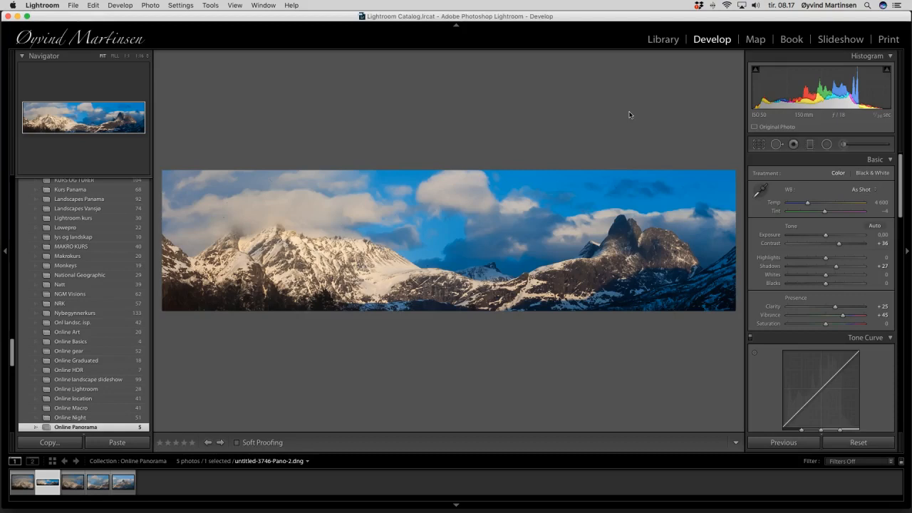
pyautogui.press('l')
pyautogui.press('l')
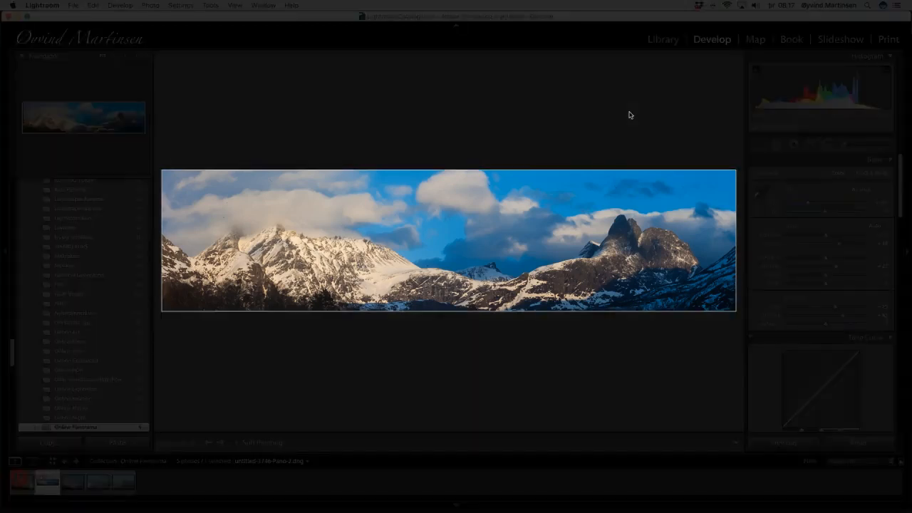